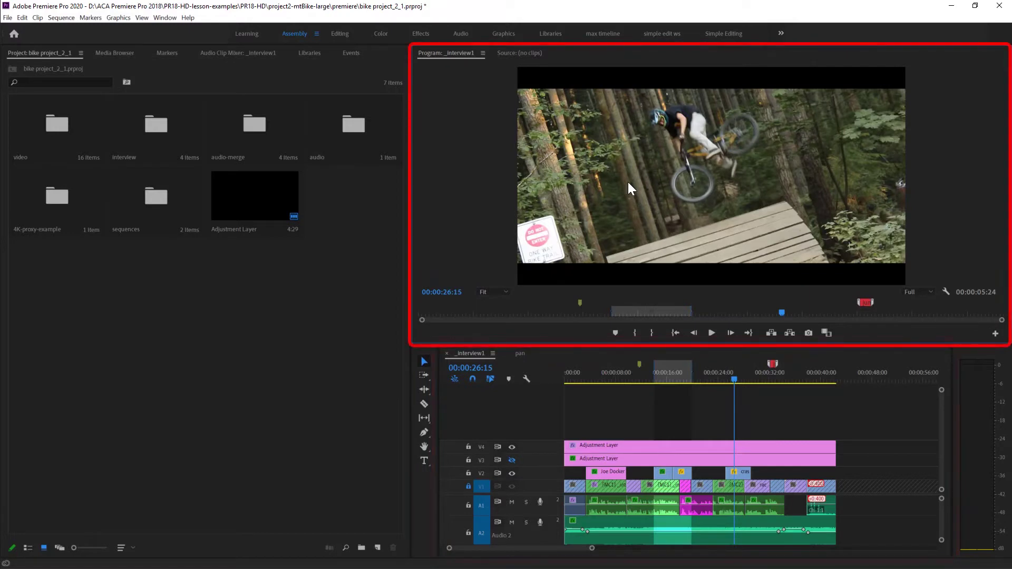
- Open the sequences bin and select the _interview1 sequence
double_click(155, 196)
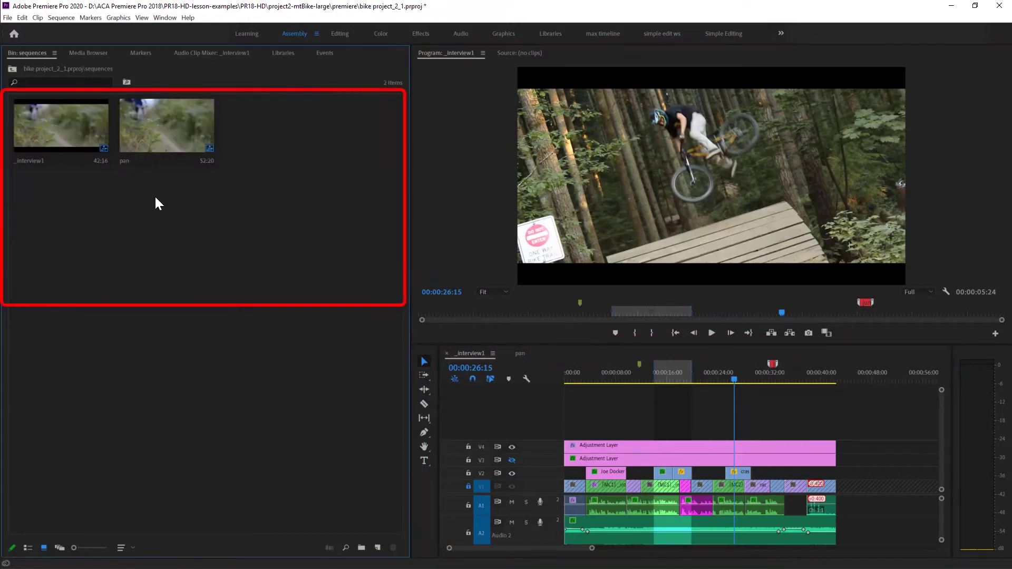
left_click(67, 141)
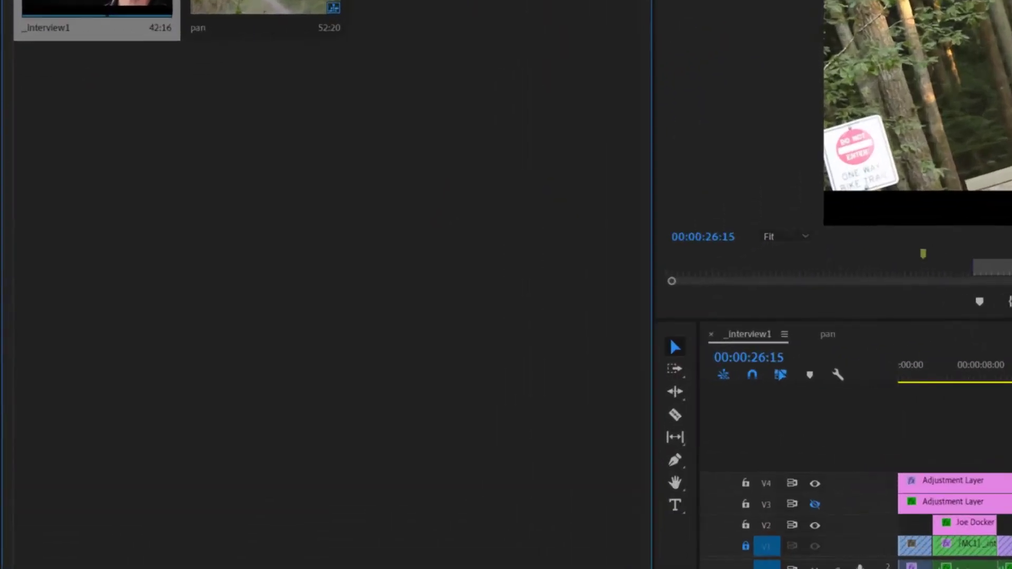
- Bring up the Export Settings dialog for _interview1 through File > Export > Media
left_click(7, 17)
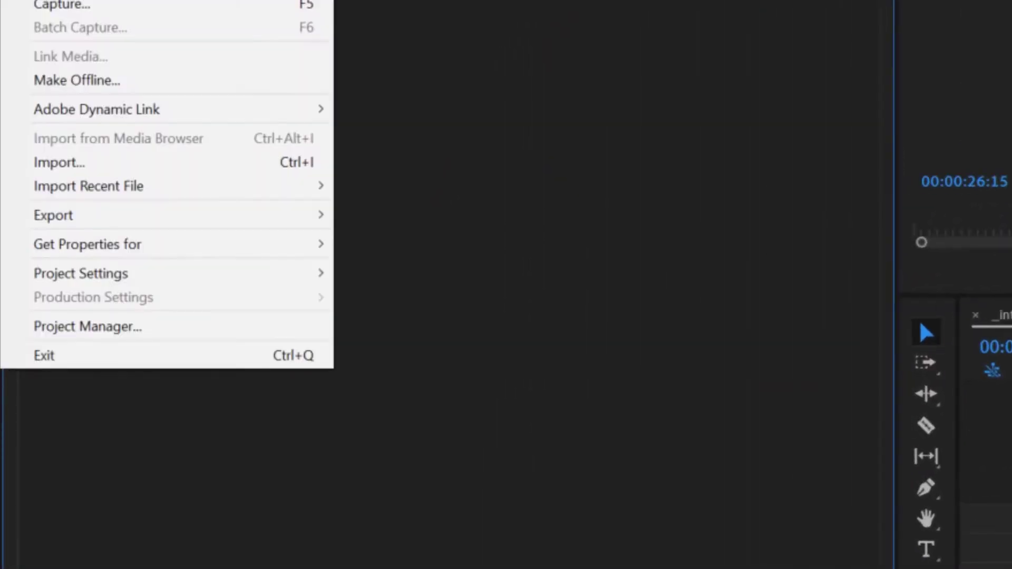
mouse_move(122, 219)
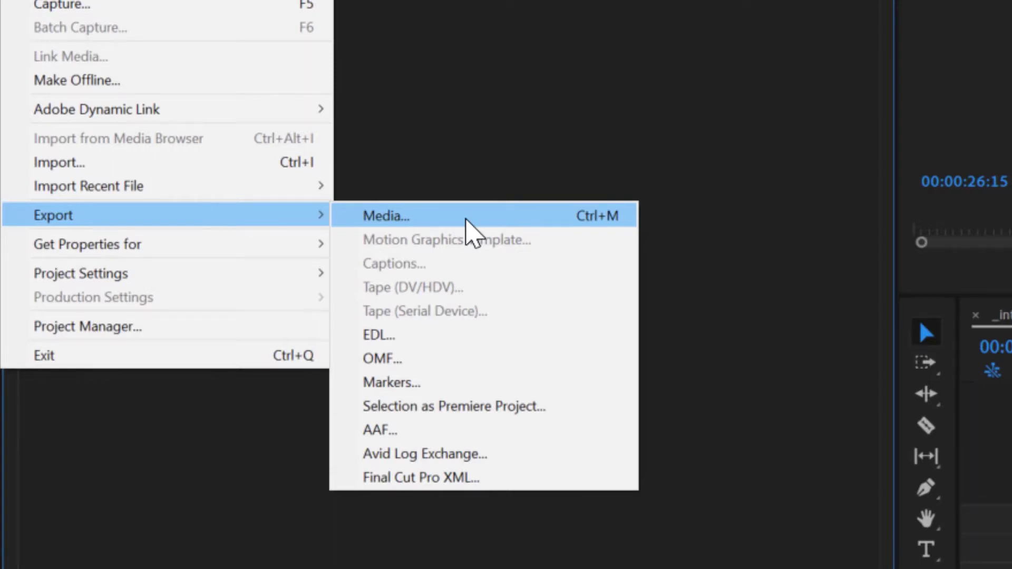
key("Escape")
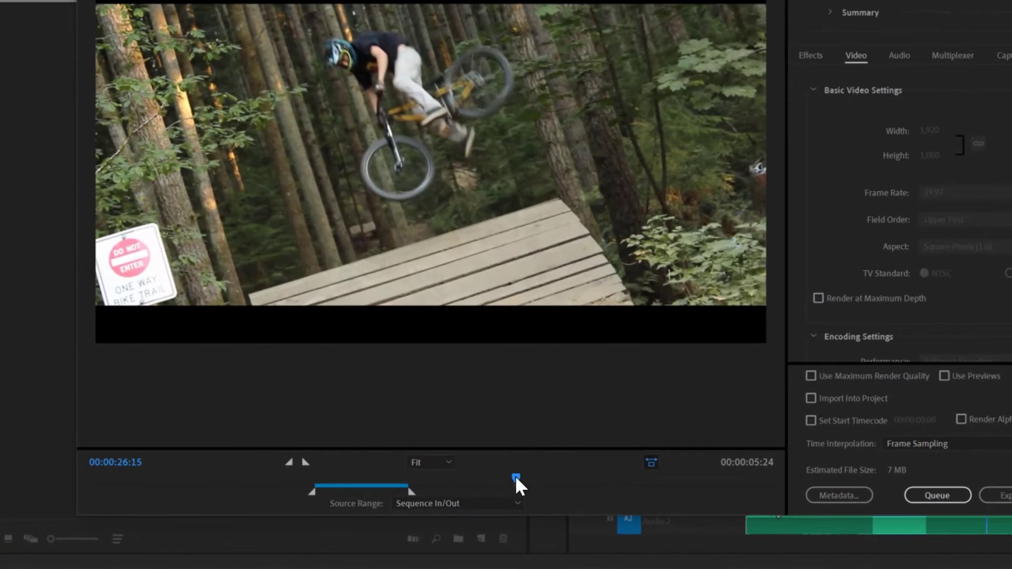
- Trim the export to a custom 00:00:03:22 range with new out and in points
left_click_drag(514, 475, 555, 482)
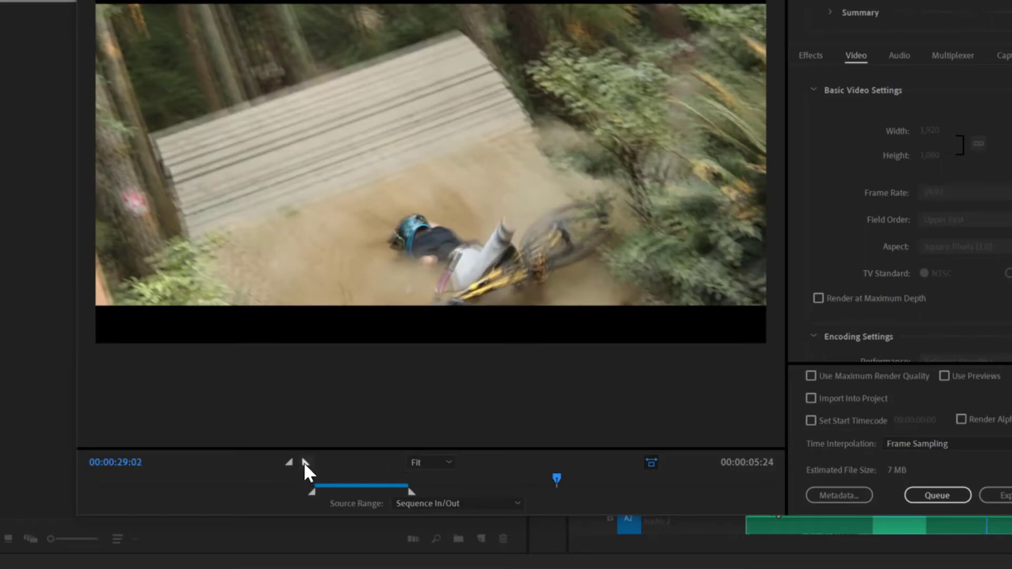
left_click(305, 463)
left_click_drag(559, 476, 495, 492)
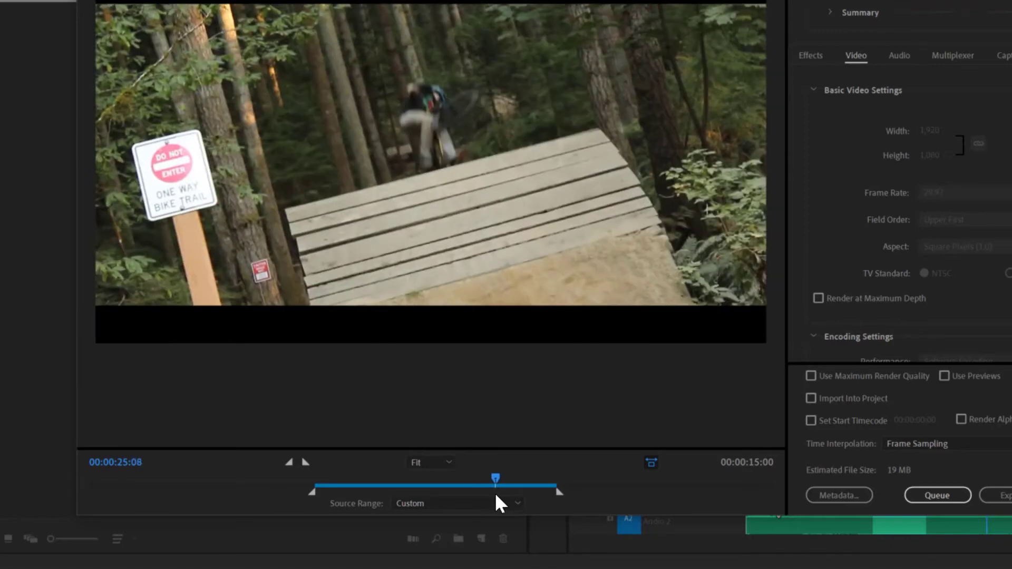
left_click_drag(312, 489, 495, 498)
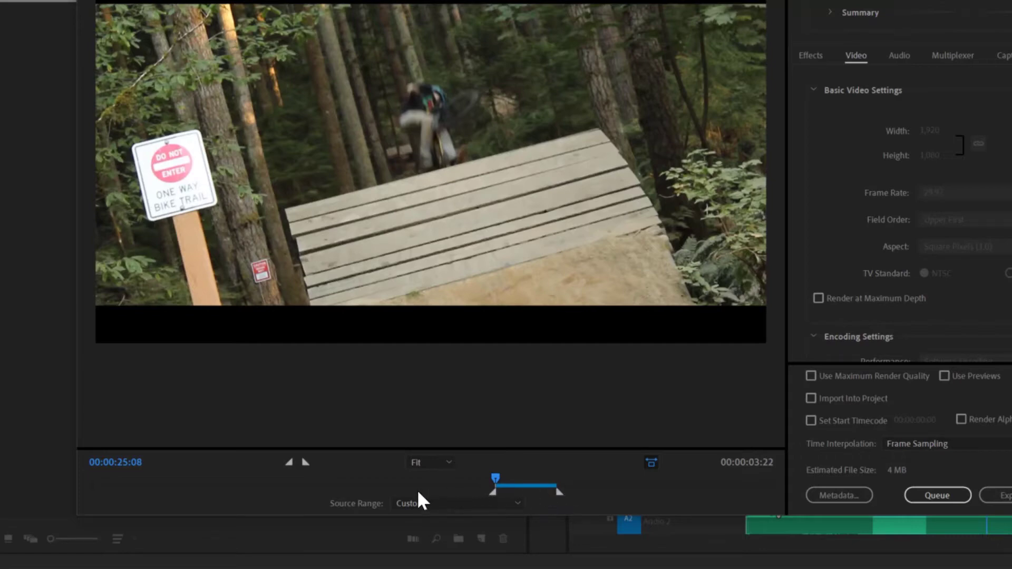
- Switch Source Range from Custom to Entire Sequence, covering 00:00:42:16
left_click(444, 503)
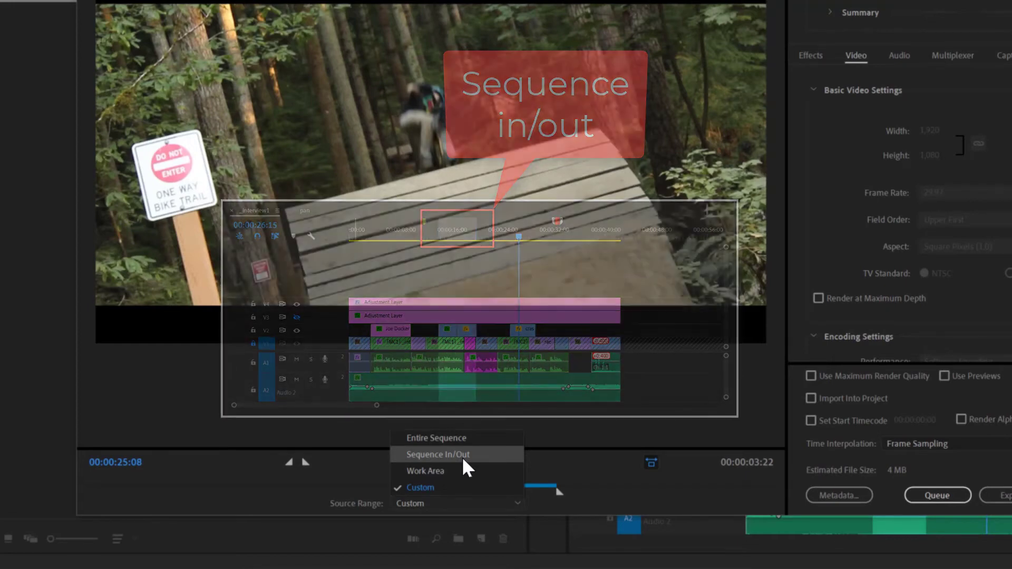
left_click(462, 456)
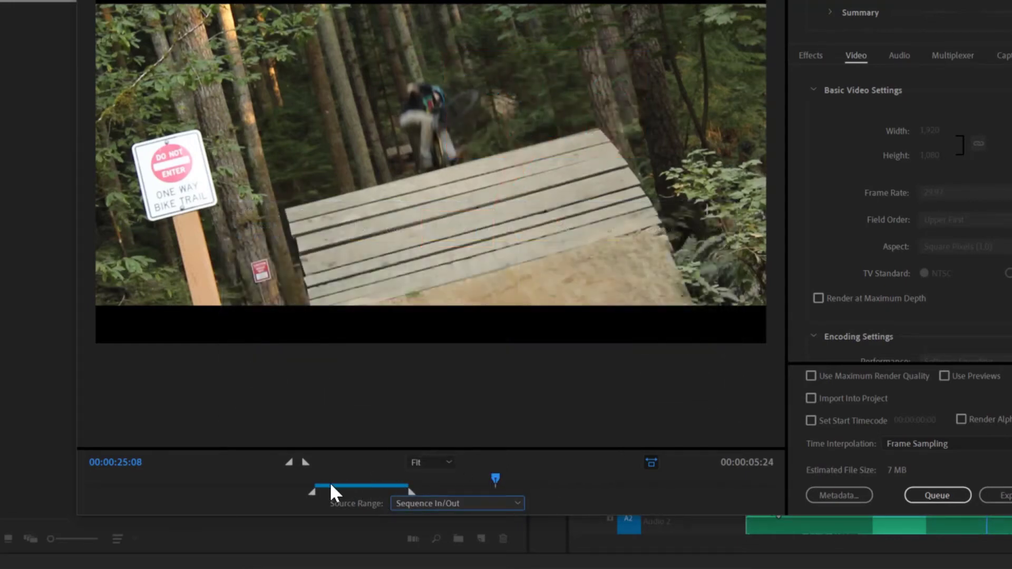
left_click(468, 501)
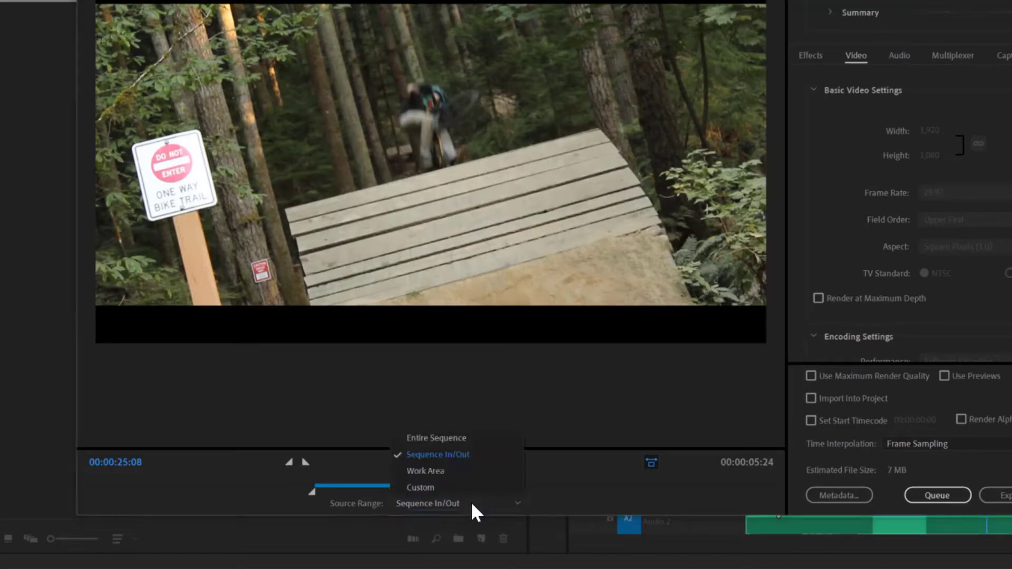
left_click(467, 439)
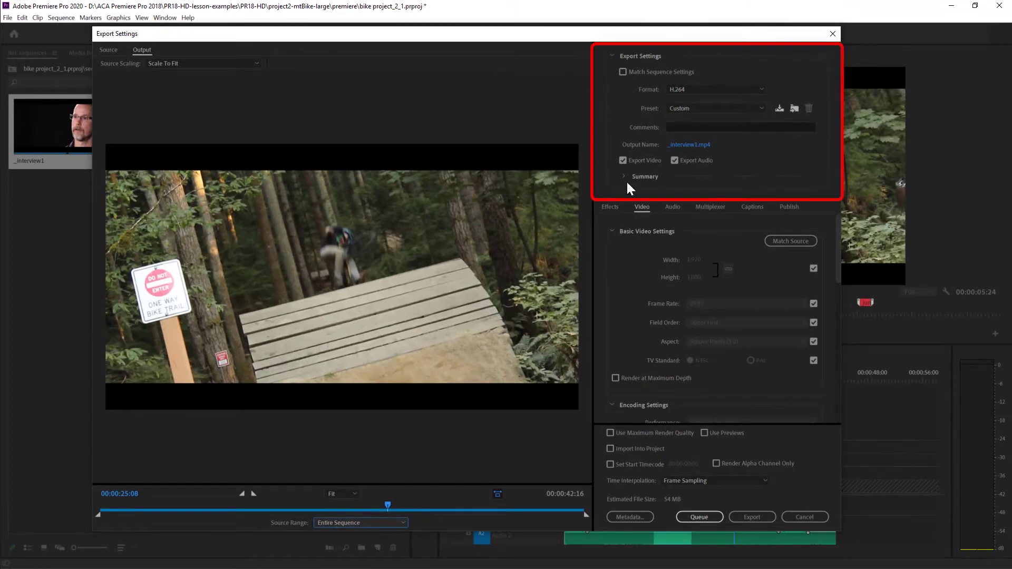
- Keep H.264 as the export format and scroll the Preset list to the YouTube presets
left_click(688, 89)
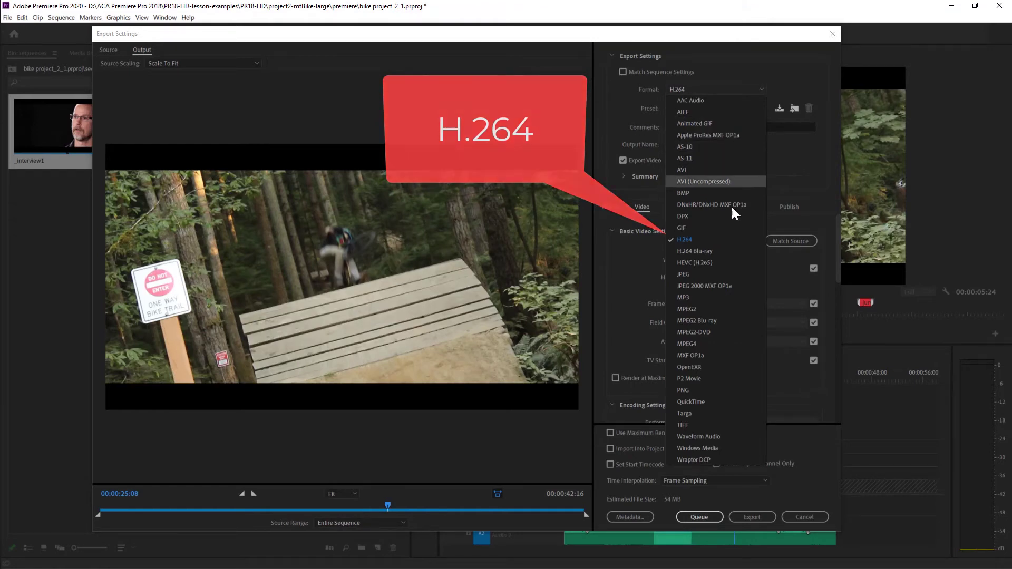
left_click(729, 73)
left_click(705, 110)
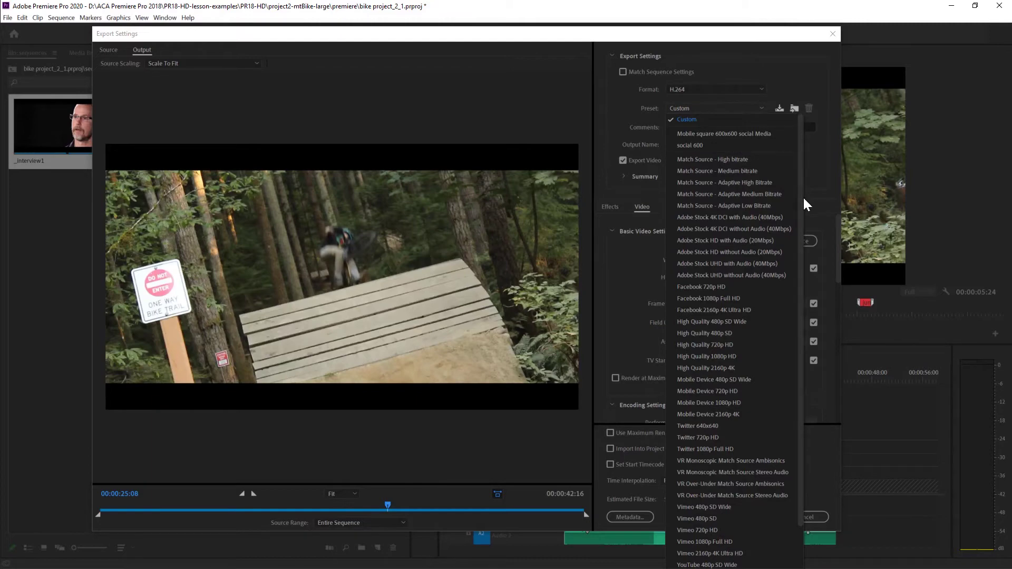
scroll(797, 222, "down", 2)
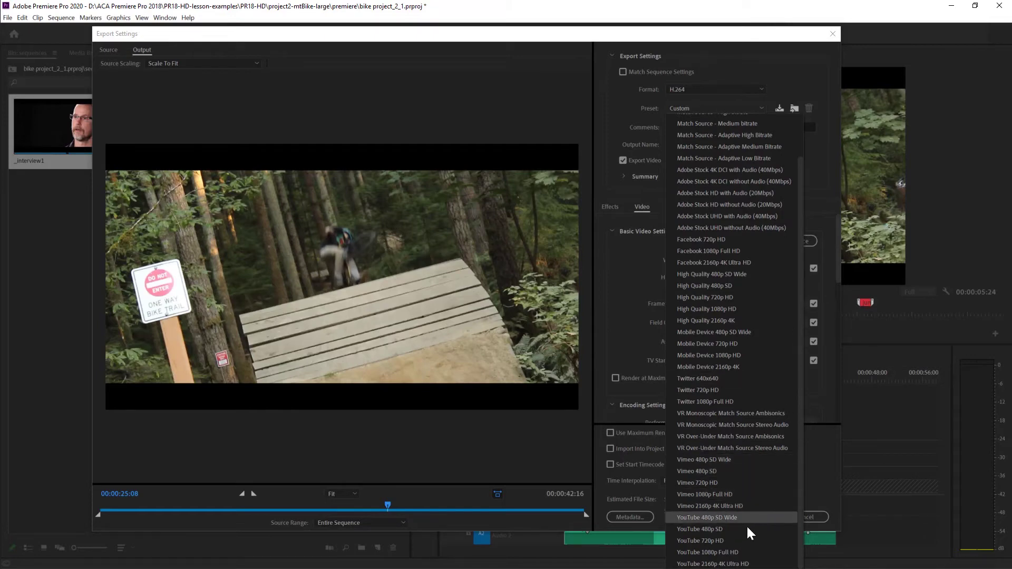
- Apply the YouTube 1080p Full HD preset and save _interview1.mp4 into D:\exports
left_click(716, 552)
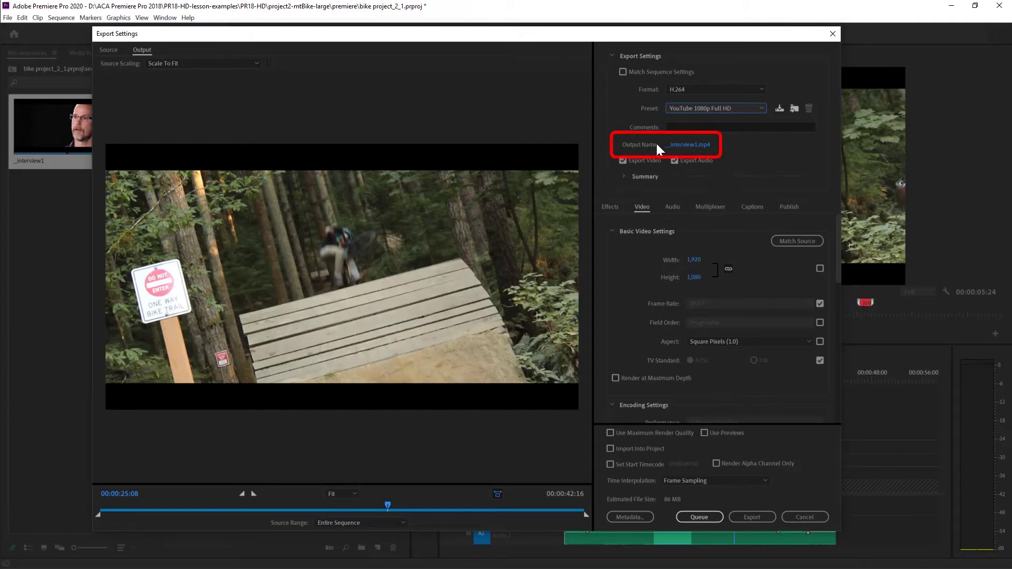
left_click(685, 144)
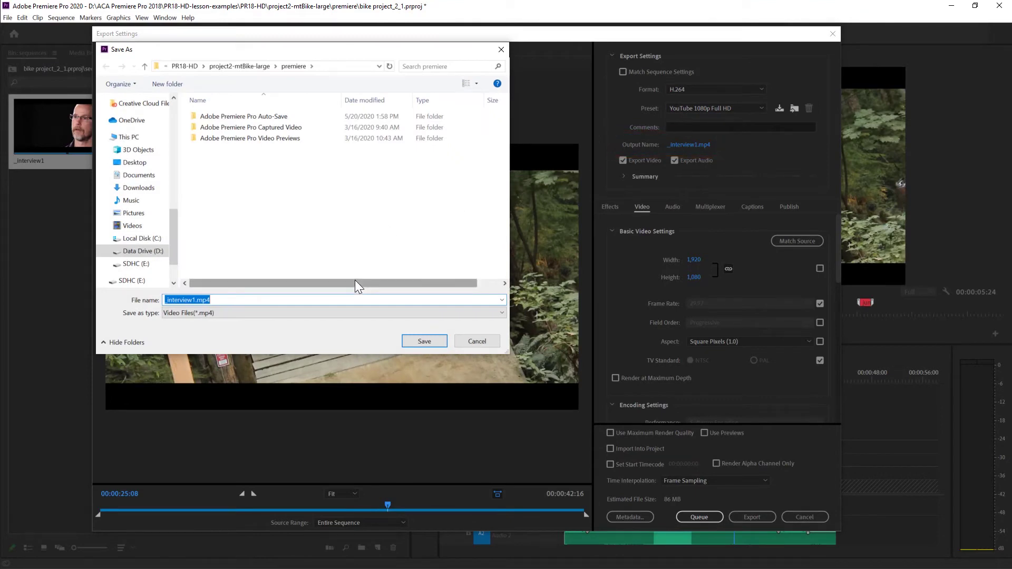
left_click(152, 253)
scroll(235, 190, "down", 4)
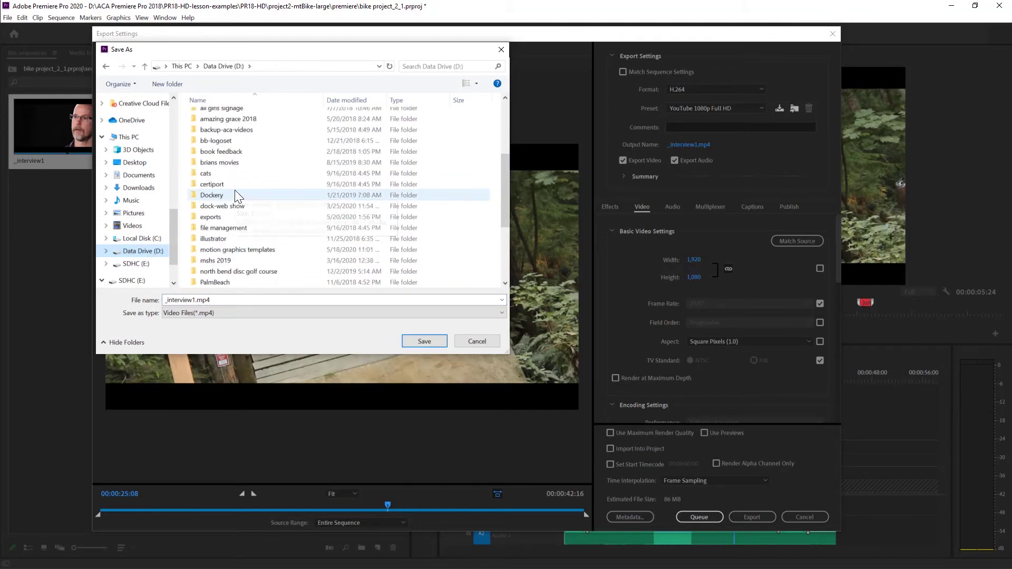
double_click(210, 216)
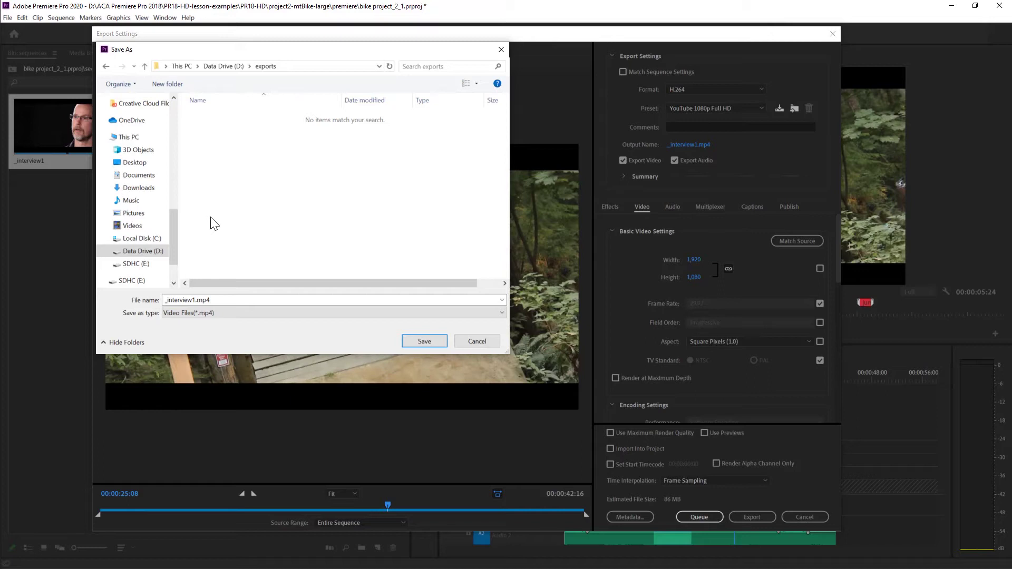
key("Return")
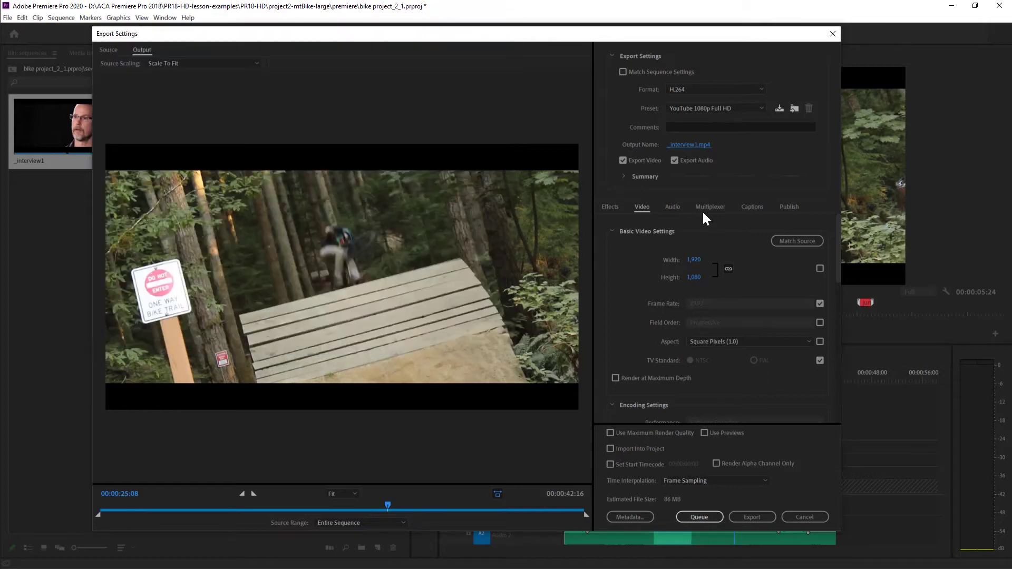
- Review the Effects, Video and Audio export settings (AAC, 48000 Hz, Stereo)
left_click(610, 207)
scroll(678, 265, "down", 4)
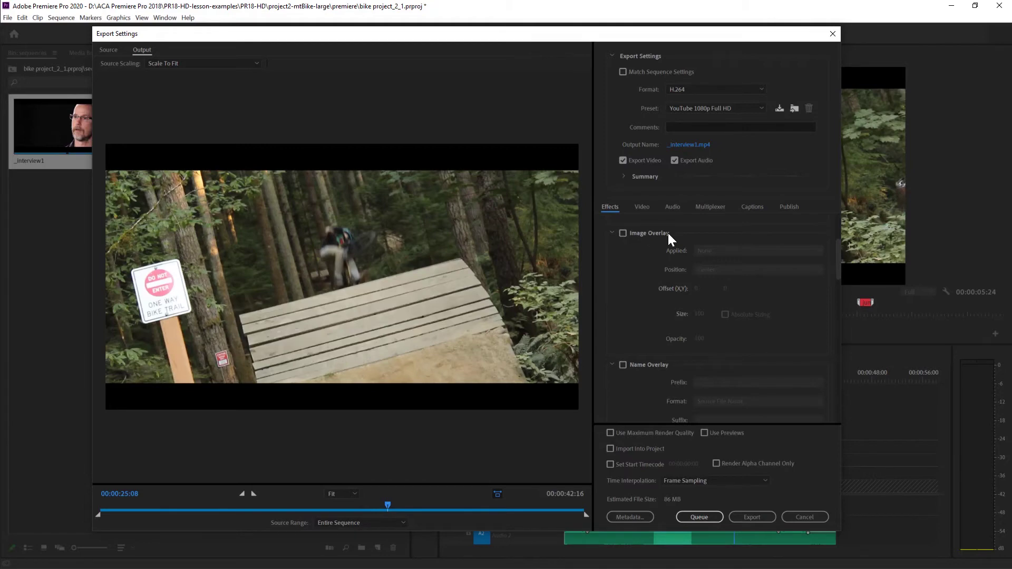
left_click(644, 209)
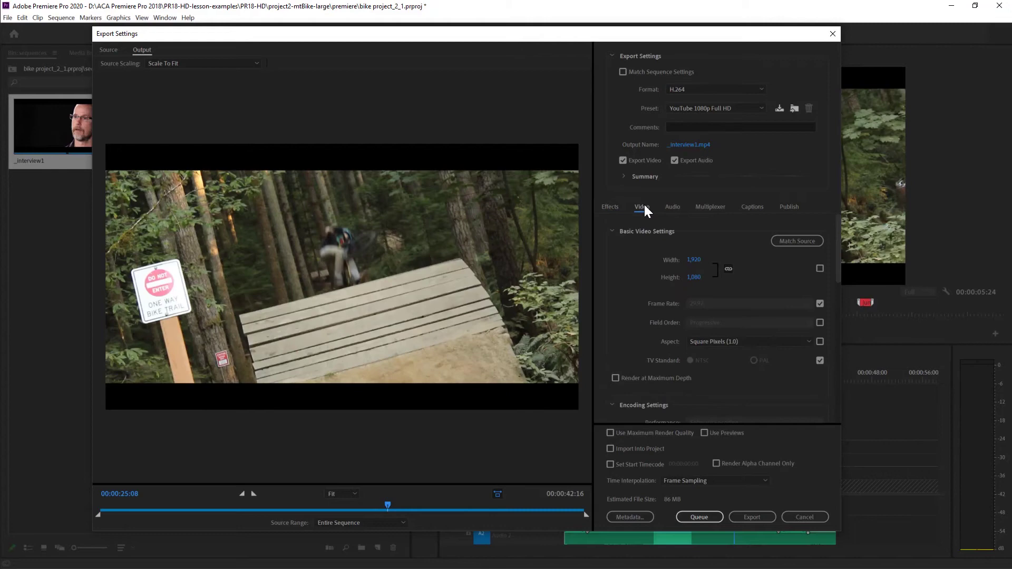
left_click(674, 206)
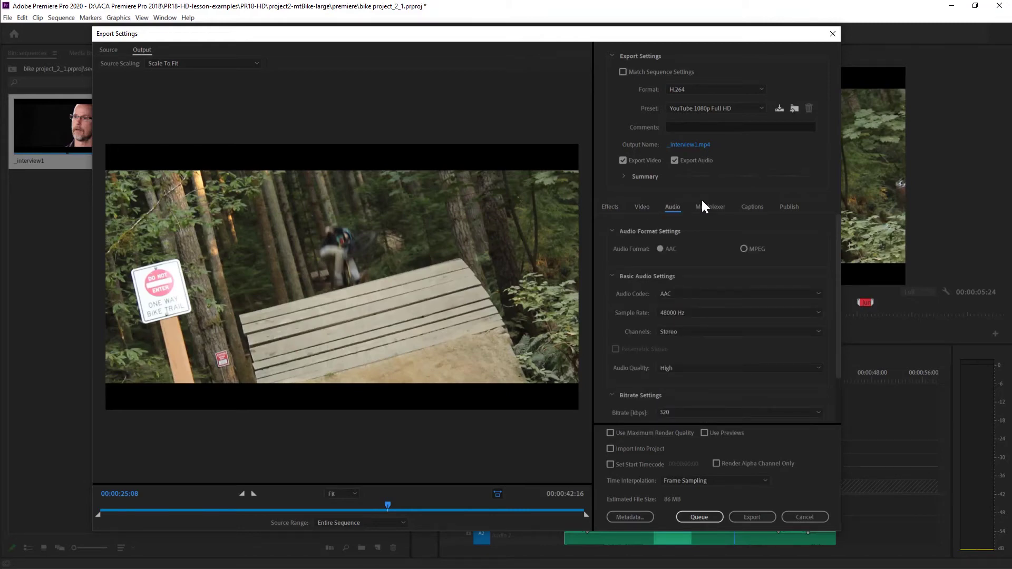
- Enable YouTube publishing in the Publish settings, keeping the current channel
left_click(787, 206)
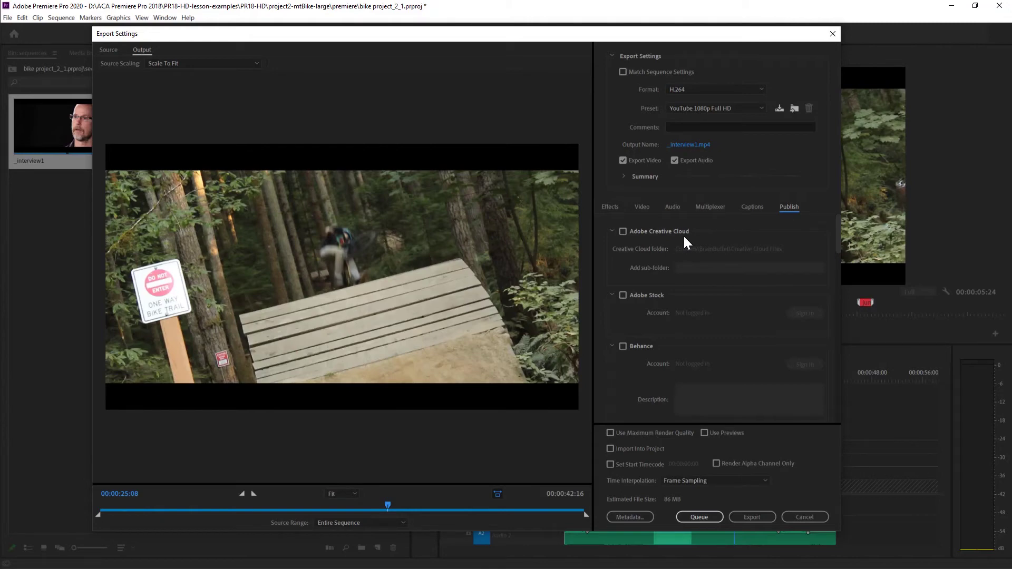
scroll(683, 235, "down", 4)
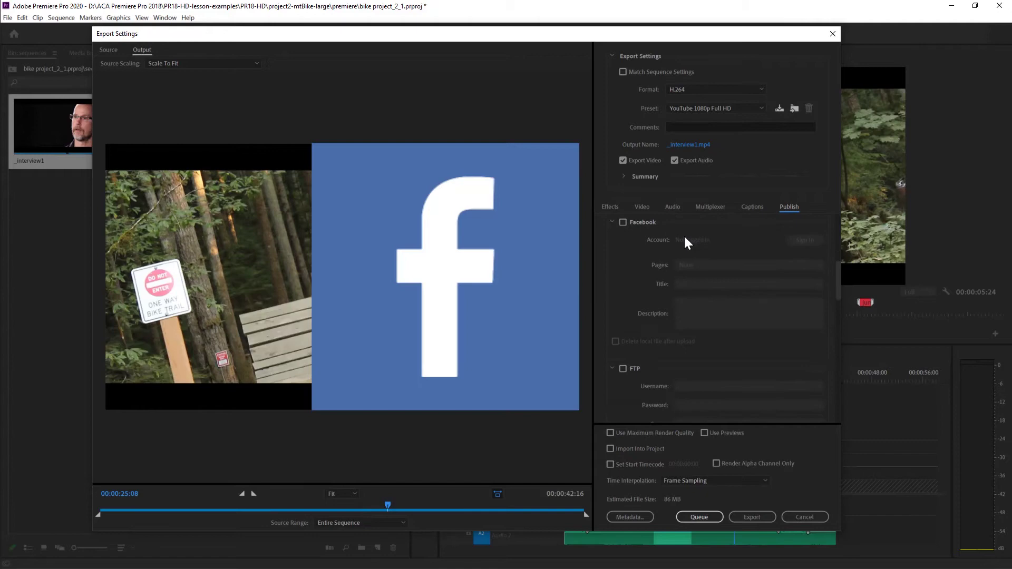
scroll(686, 238, "down", 6)
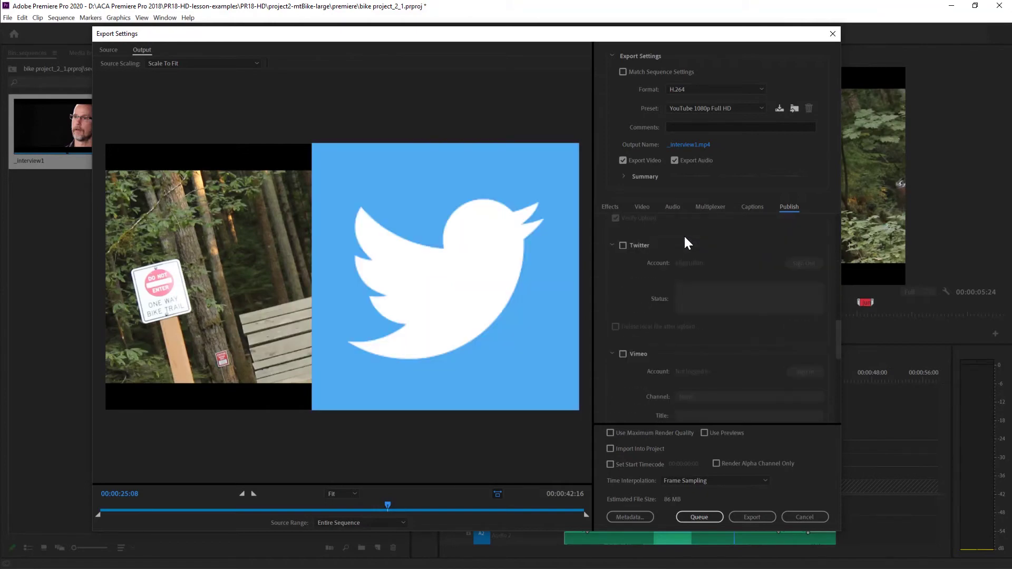
scroll(685, 237, "down", 6)
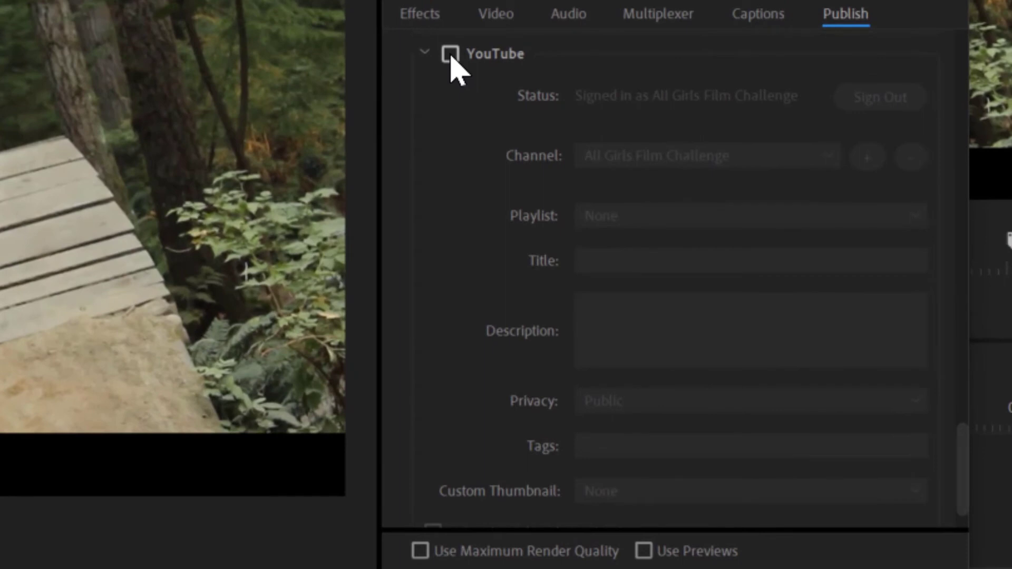
left_click(451, 55)
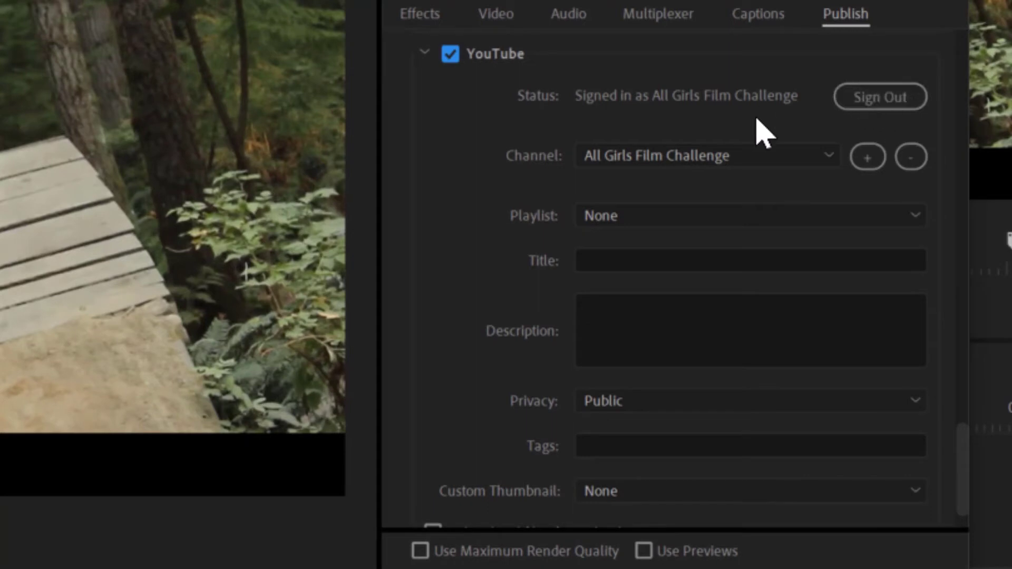
left_click(831, 168)
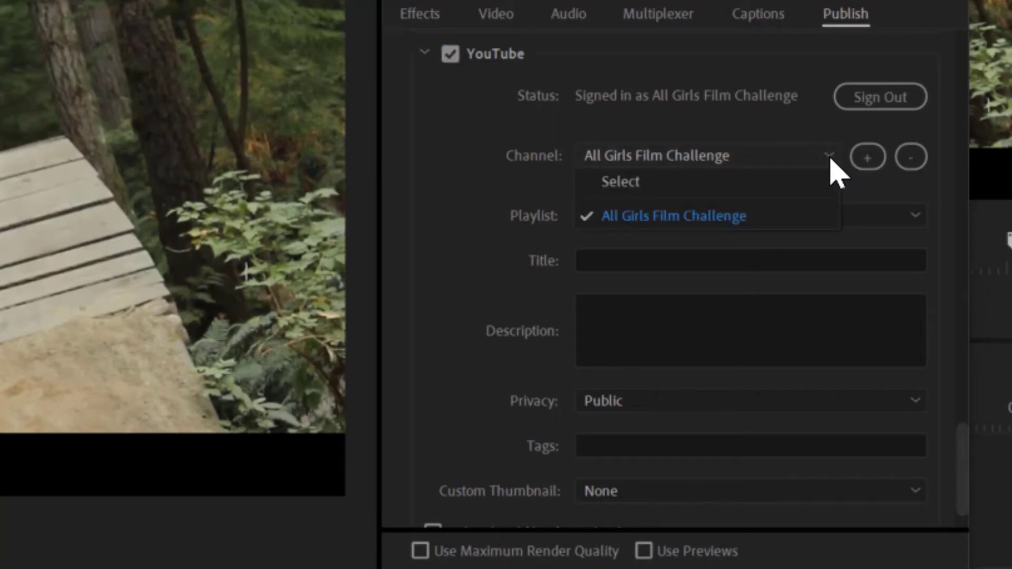
left_click(831, 161)
- Add the video to the Women in Media playlist, titled 'Mt Bike', with Public privacy
left_click(701, 222)
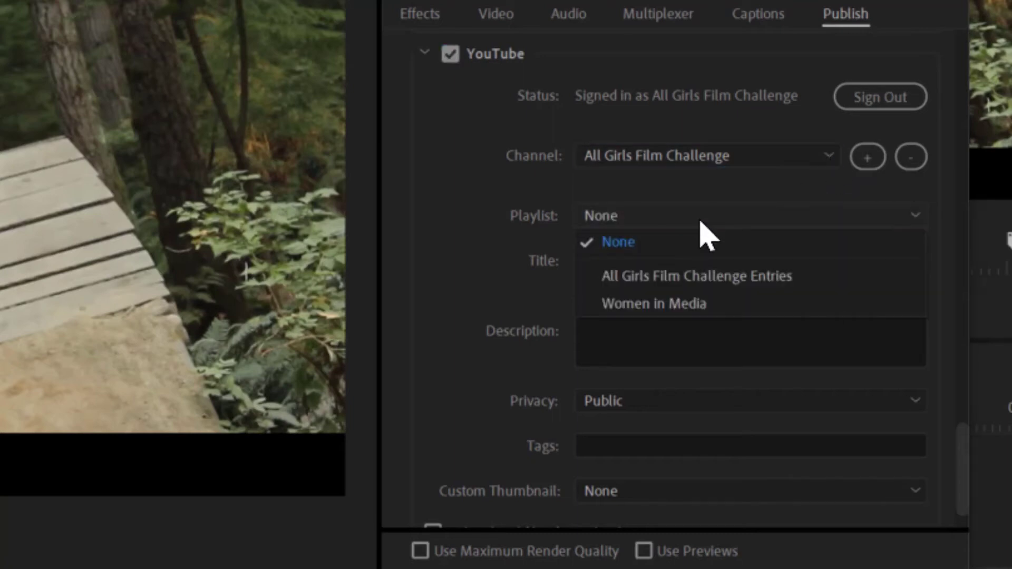
left_click(695, 303)
left_click(644, 258)
type("Mt Bike")
left_click(635, 309)
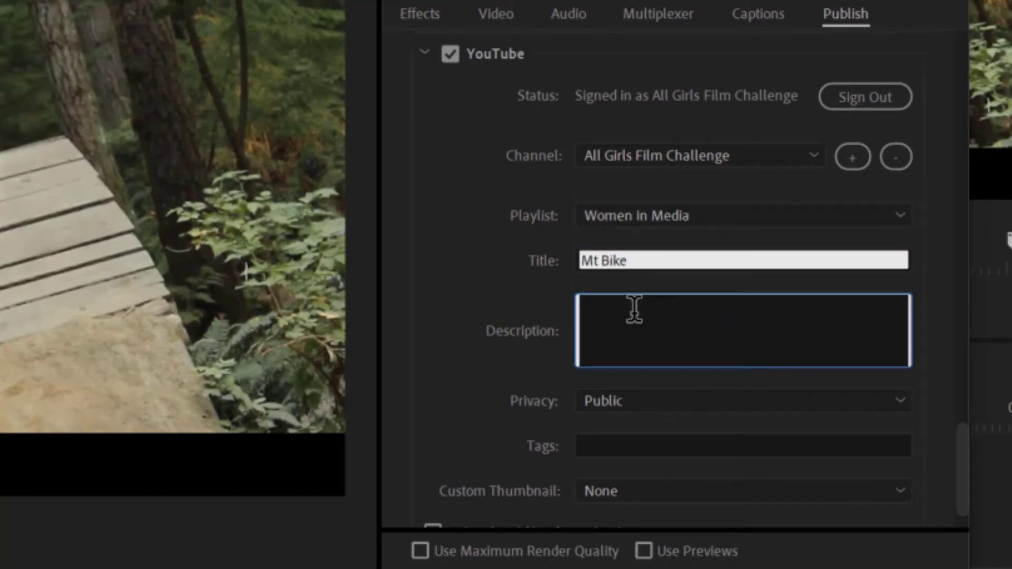
left_click(661, 401)
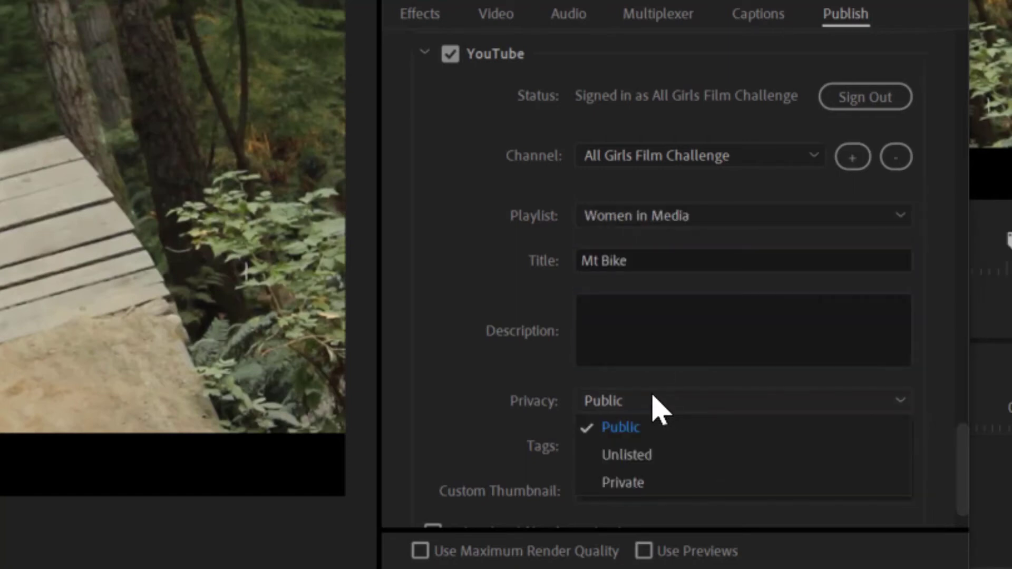
left_click(521, 380)
scroll(522, 392, "down", 2)
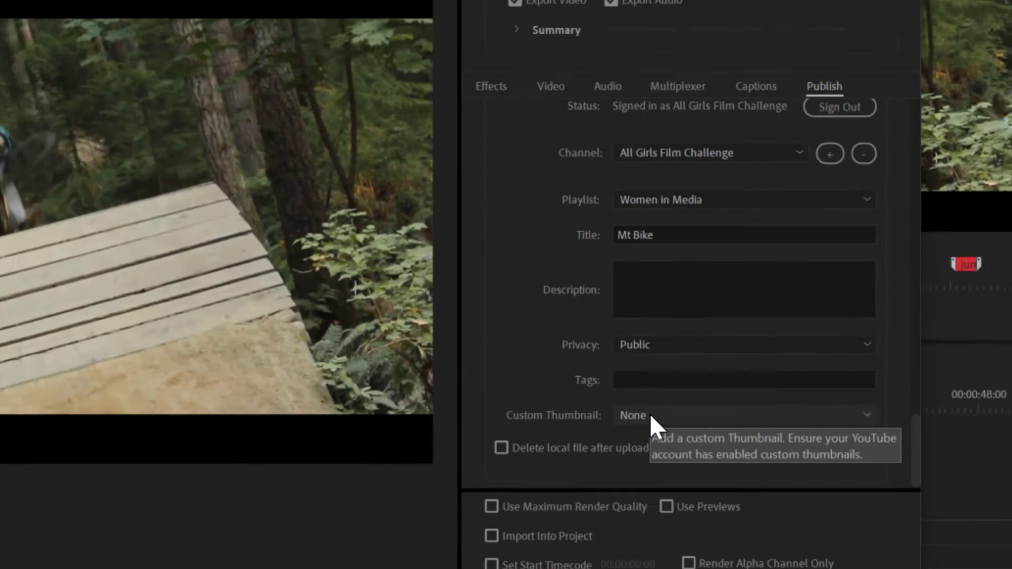
- Use the source video frame at 00:00:26:07, rider mid-jump, as the YouTube thumbnail
left_click(621, 435)
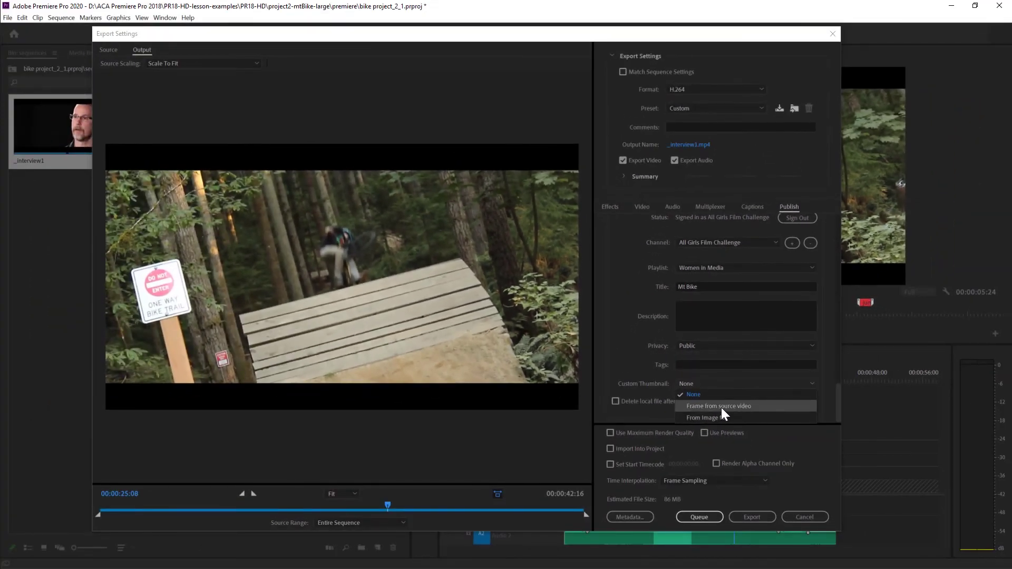
left_click(696, 395)
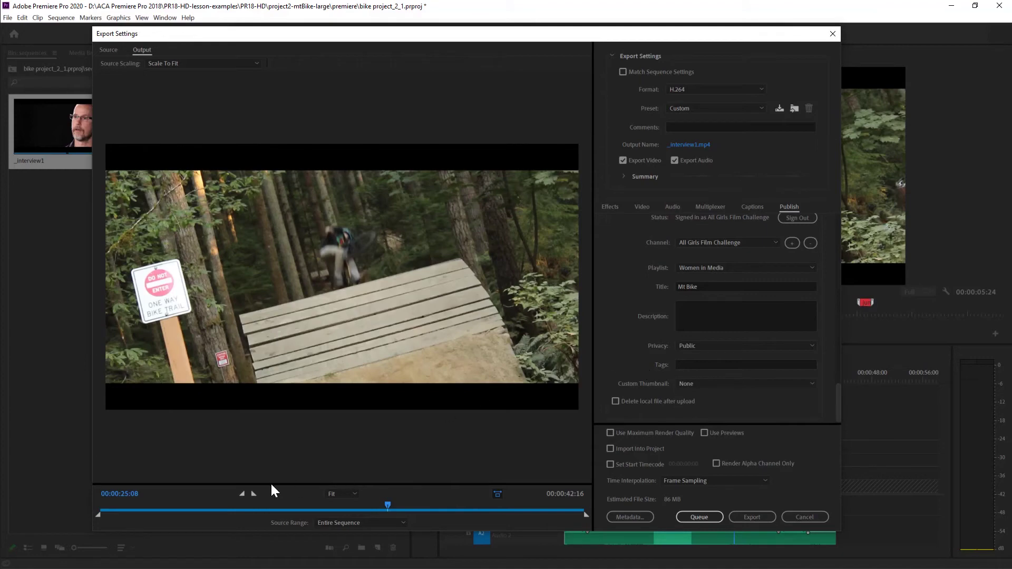
left_click_drag(390, 504, 399, 504)
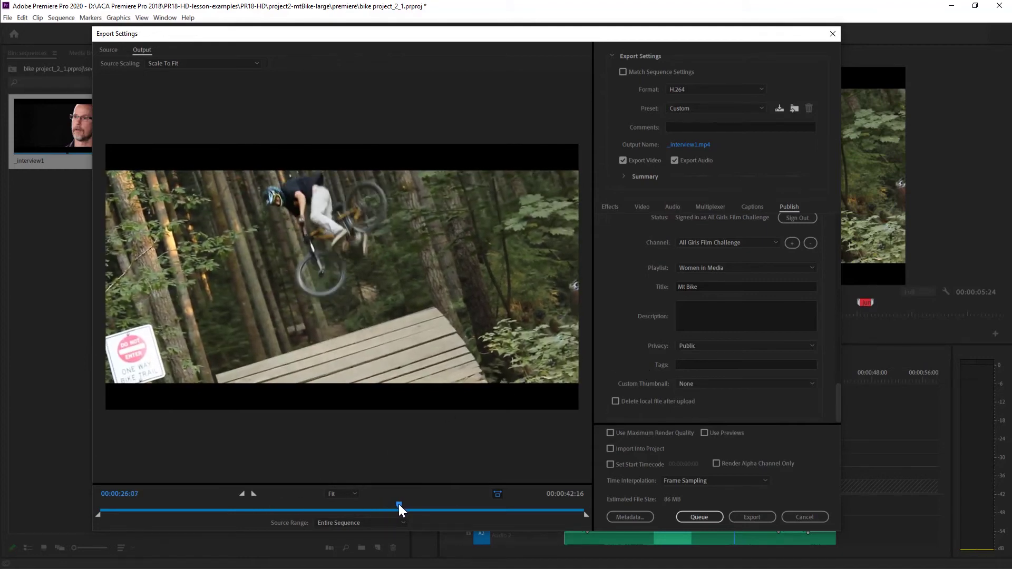
left_click(703, 381)
left_click(715, 406)
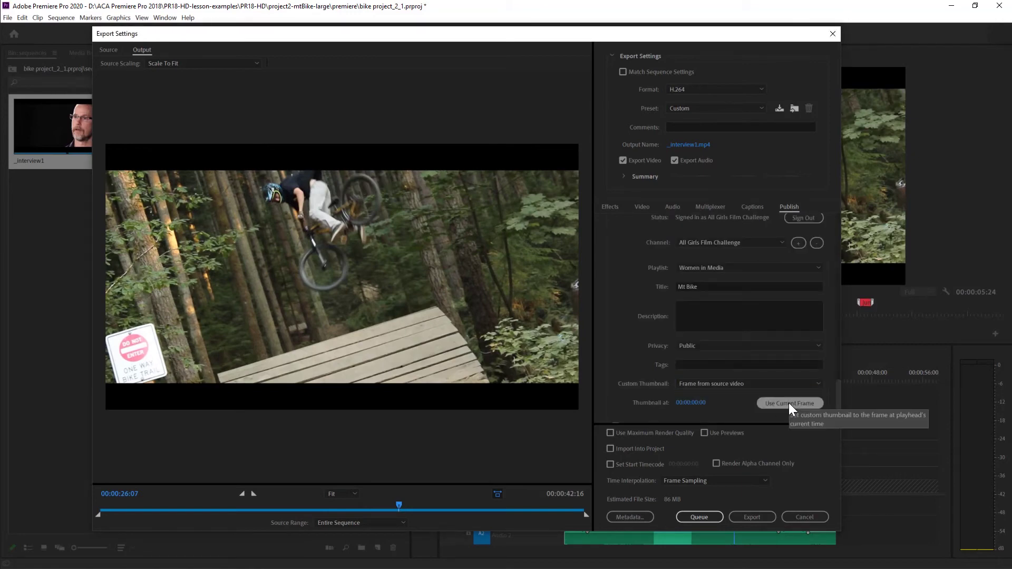
left_click(788, 402)
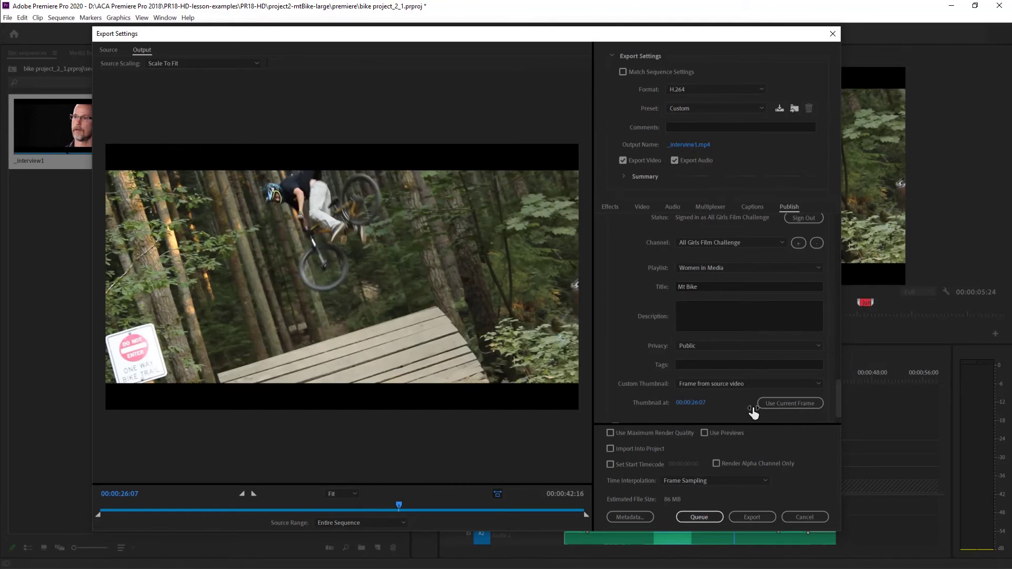
- Send the _interview1 export job to the Media Encoder queue
scroll(728, 369, "down", 1)
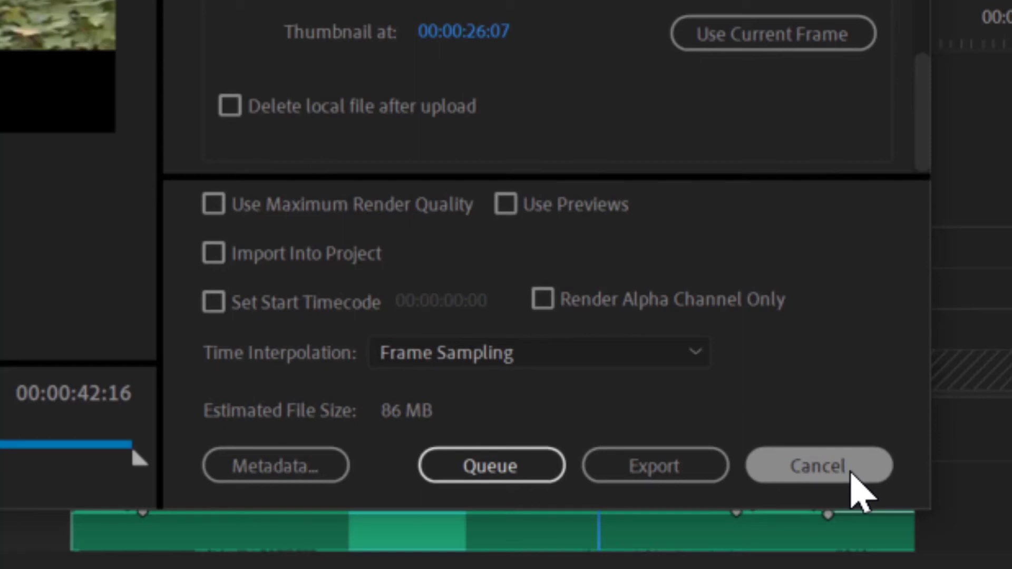
left_click(535, 466)
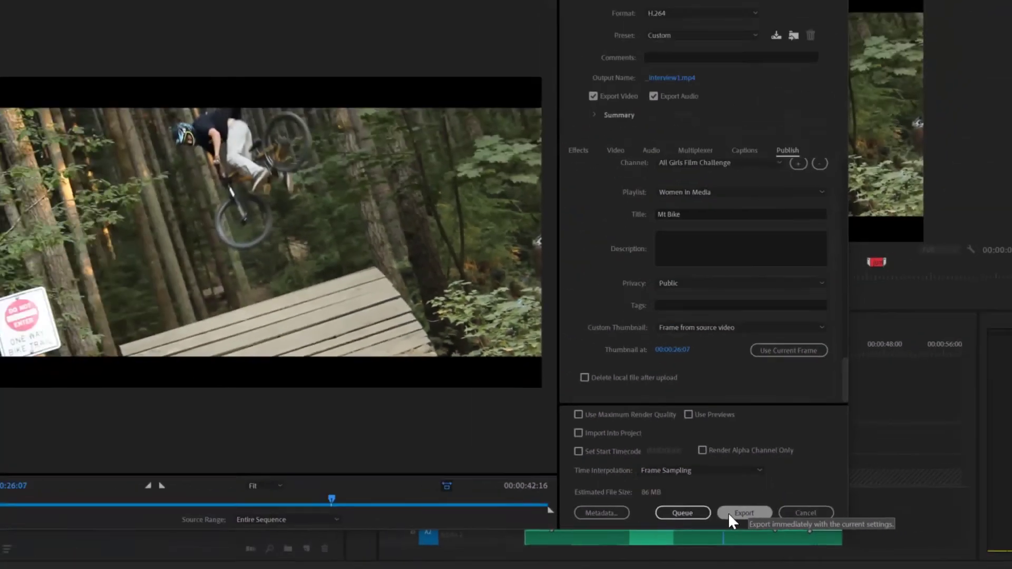
- Start exporting the interview sequence immediately as _interview1.mp4
left_click(673, 474)
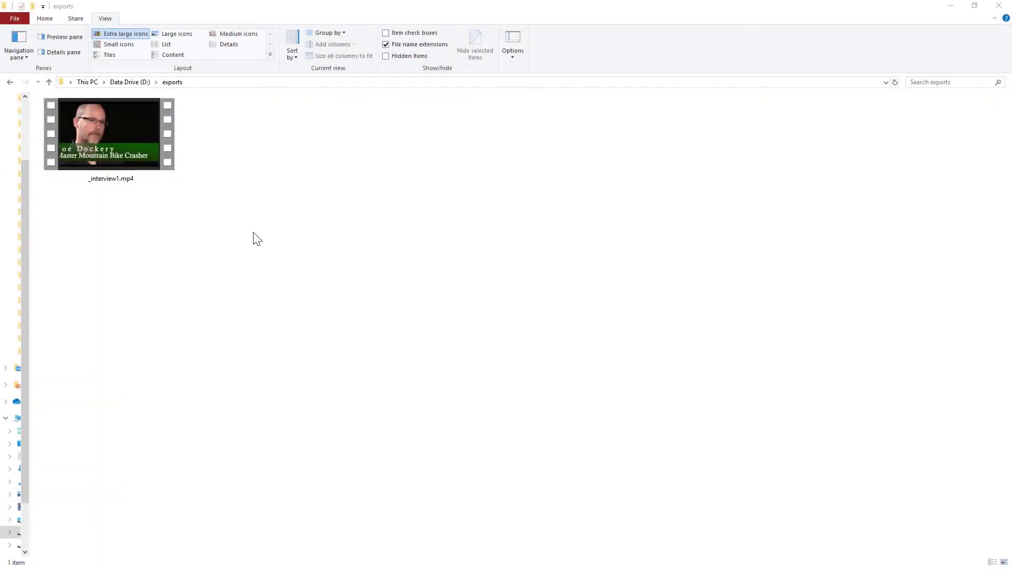
- Select _interview1.mp4 in D:\exports to confirm its 81.9 MB size
left_click(140, 129)
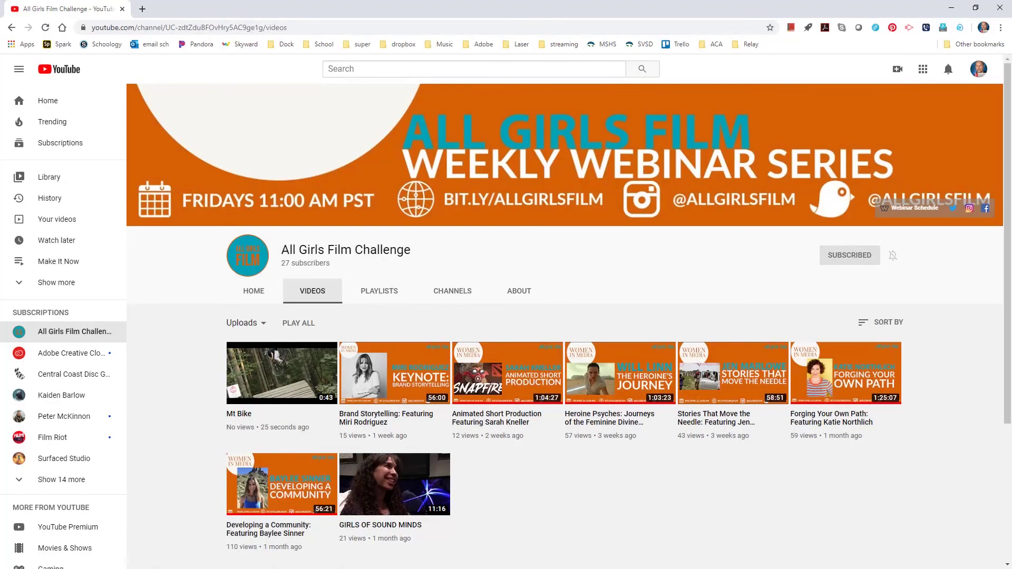
- Open the 0:43 Mt Bike video listed on the channel's Videos page
left_click(266, 386)
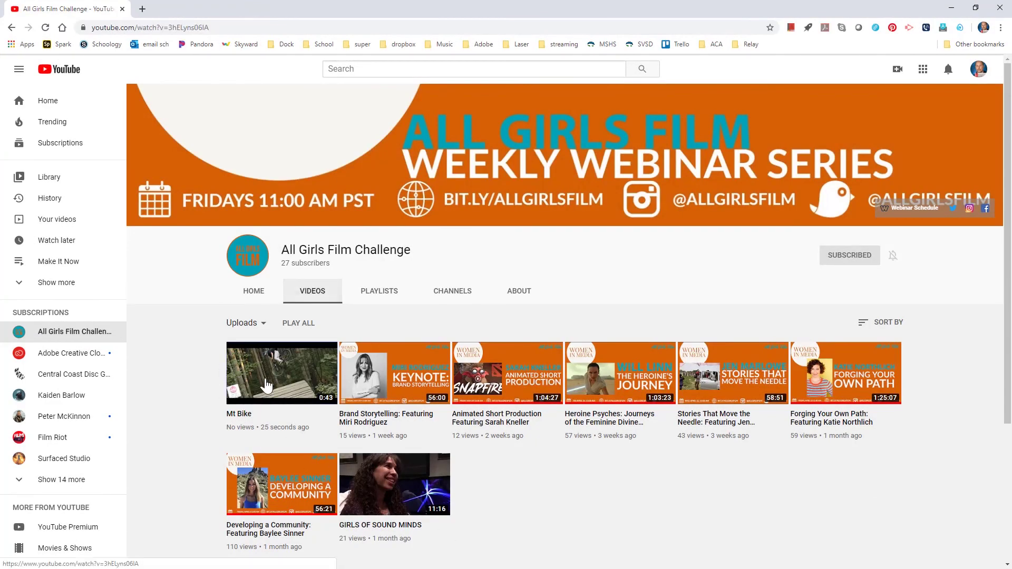